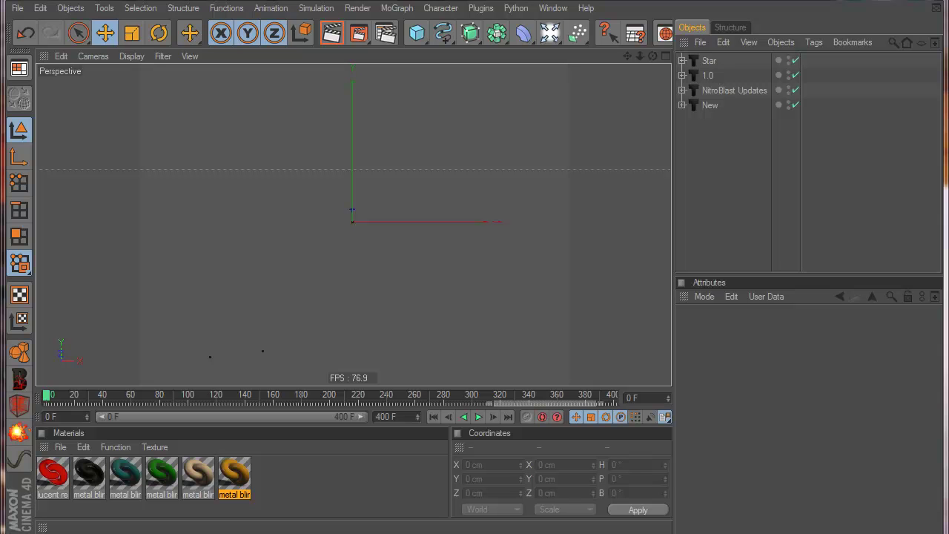
Play the text animations through, replay from the start, then scrub to frame 141
{"action": "left_click", "coordinate": [479, 418]}
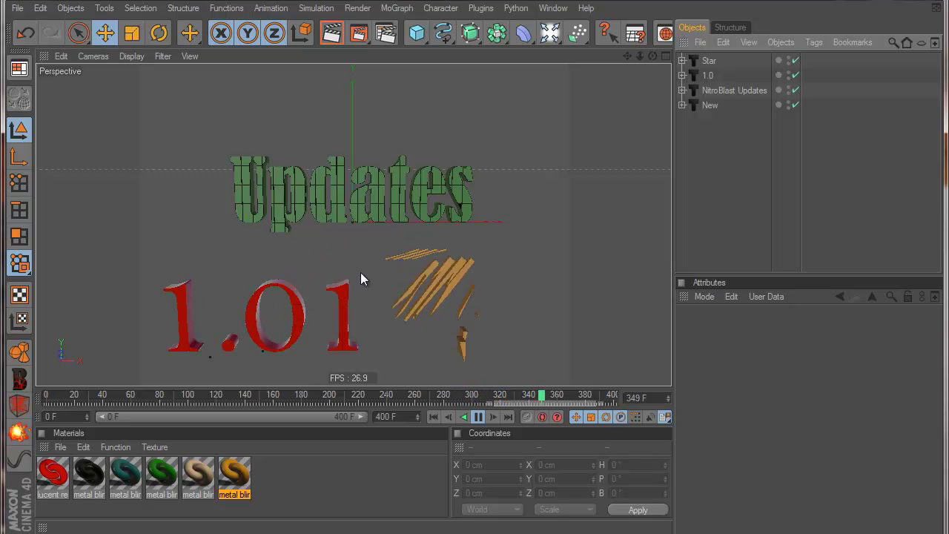
{"action": "left_click", "coordinate": [488, 414]}
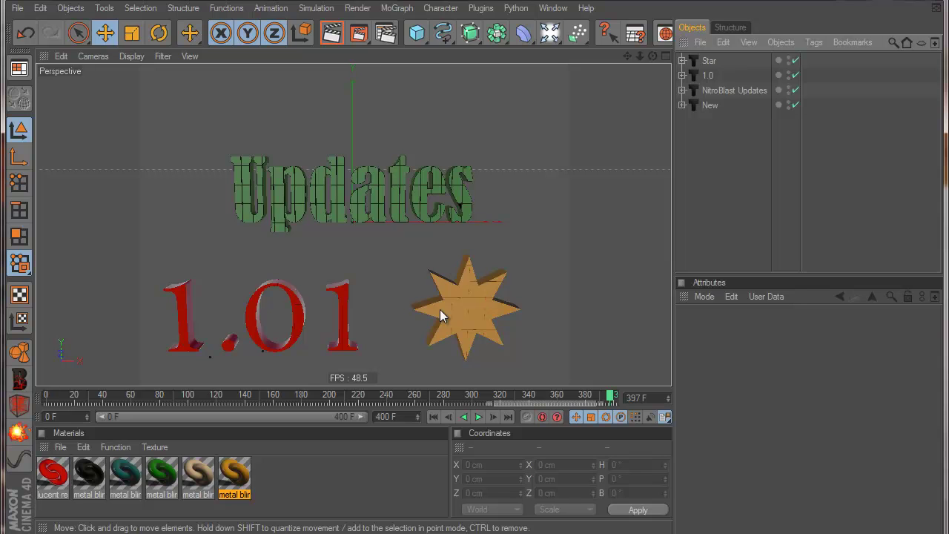
{"action": "left_click", "coordinate": [433, 417]}
{"action": "left_click", "coordinate": [478, 417]}
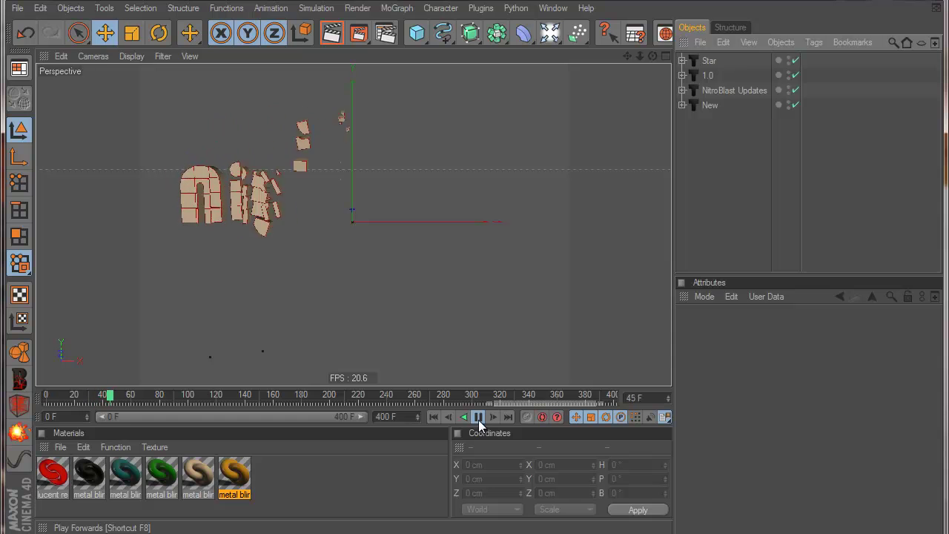
{"action": "left_click", "coordinate": [478, 416]}
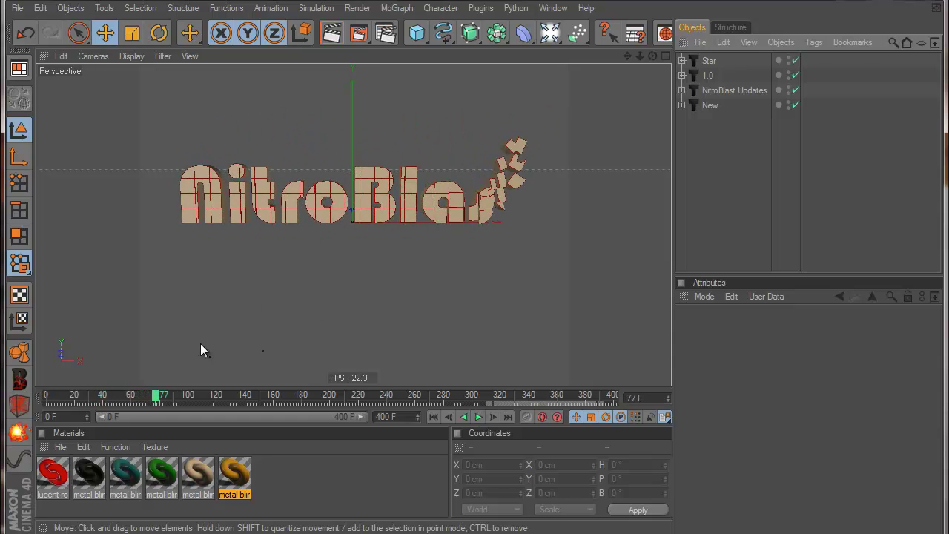
{"action": "left_click_drag", "start_coordinate": [156, 395], "coordinate": [246, 395]}
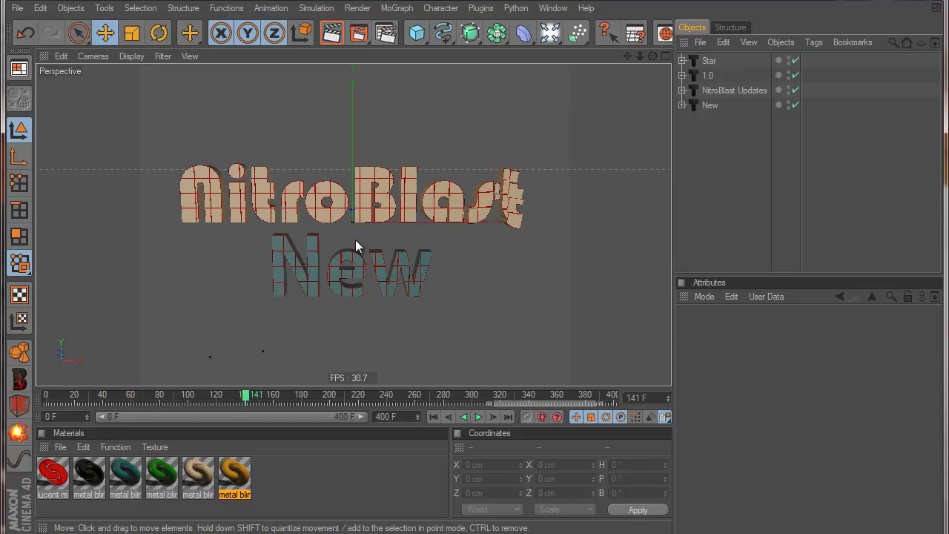
Select the New text object and change its font to Broadway Bold
{"action": "left_click", "coordinate": [682, 105]}
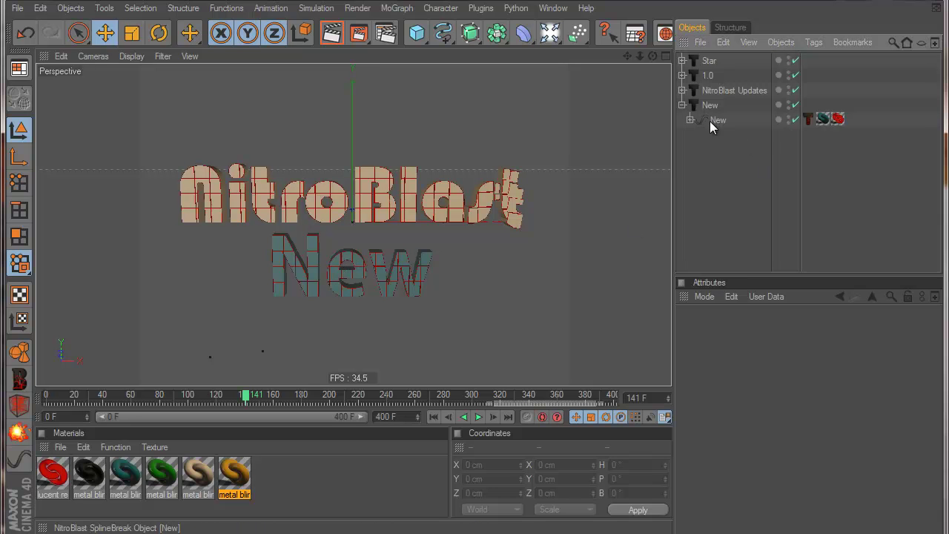
{"action": "left_click", "coordinate": [691, 120]}
{"action": "left_click", "coordinate": [726, 135]}
{"action": "left_click", "coordinate": [855, 416]}
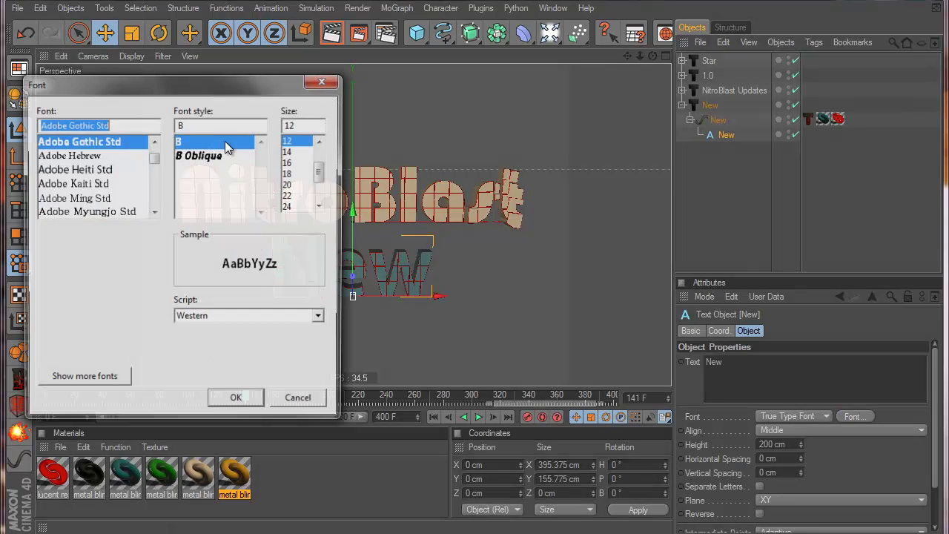
{"action": "left_click", "coordinate": [131, 173]}
{"action": "scroll", "coordinate": [131, 173], "scroll_direction": "down", "scroll_amount": 6}
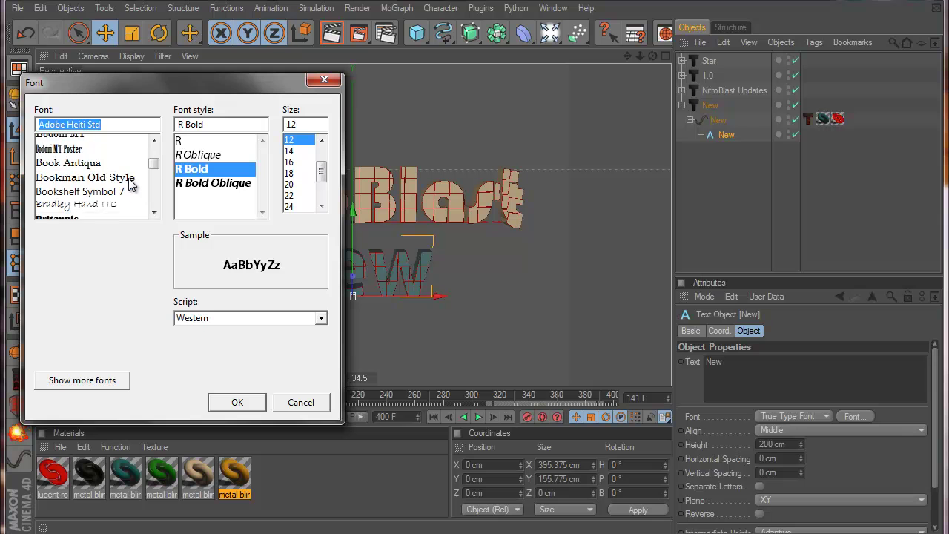
{"action": "scroll", "coordinate": [111, 175], "scroll_direction": "up", "scroll_amount": 2}
{"action": "left_click", "coordinate": [100, 156]}
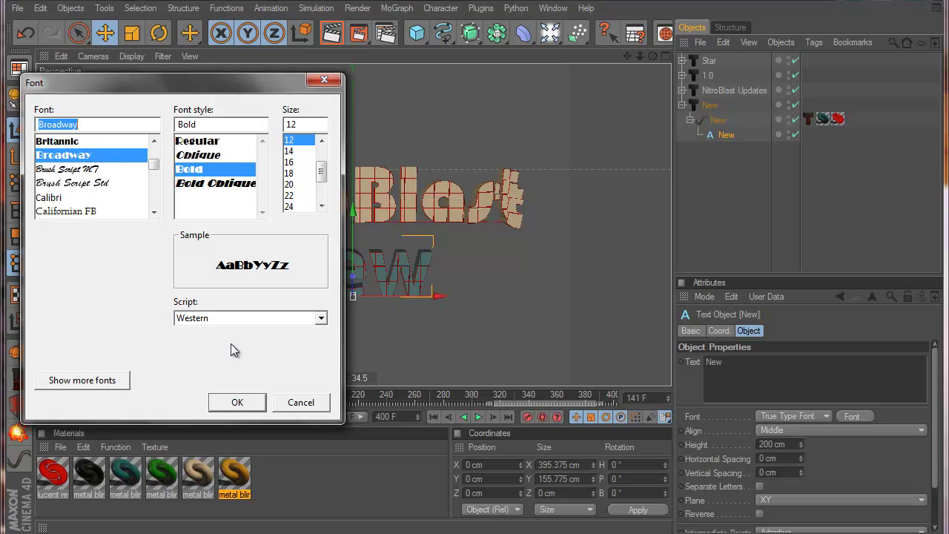
{"action": "left_click", "coordinate": [237, 401]}
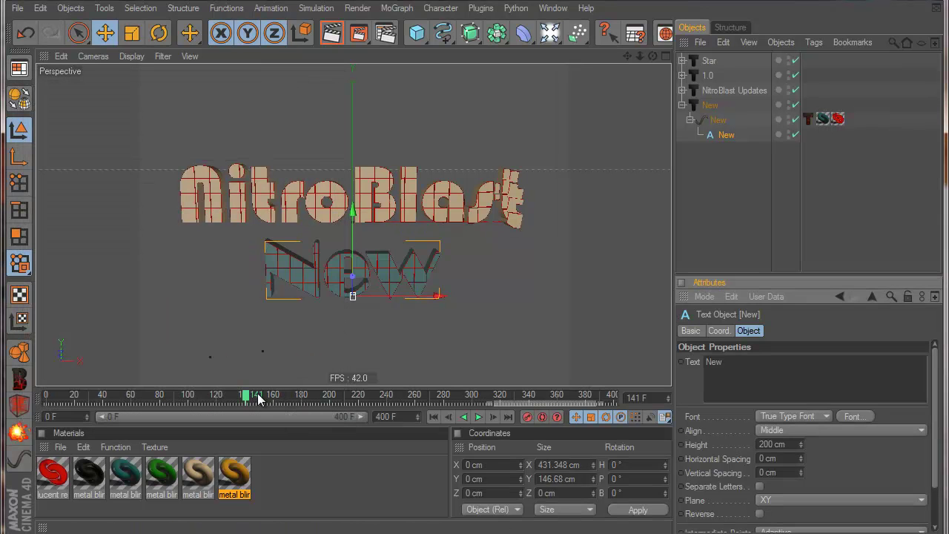
Replace the text's wording with NEW, after briefly trying 'N 1.0'
{"action": "mouse_move", "coordinate": [246, 395]}
{"action": "left_mouse_down"}
{"action": "mouse_move", "coordinate": [209, 396]}
{"action": "mouse_move", "coordinate": [242, 399]}
{"action": "left_mouse_up"}
{"action": "left_click", "coordinate": [761, 372]}
{"action": "key", "text": "BackSpace"}
{"action": "key", "text": "BackSpace"}
{"action": "key", "text": "BackSpace"}
{"action": "type", "text": "N 1.0"}
{"action": "left_click", "coordinate": [723, 255]}
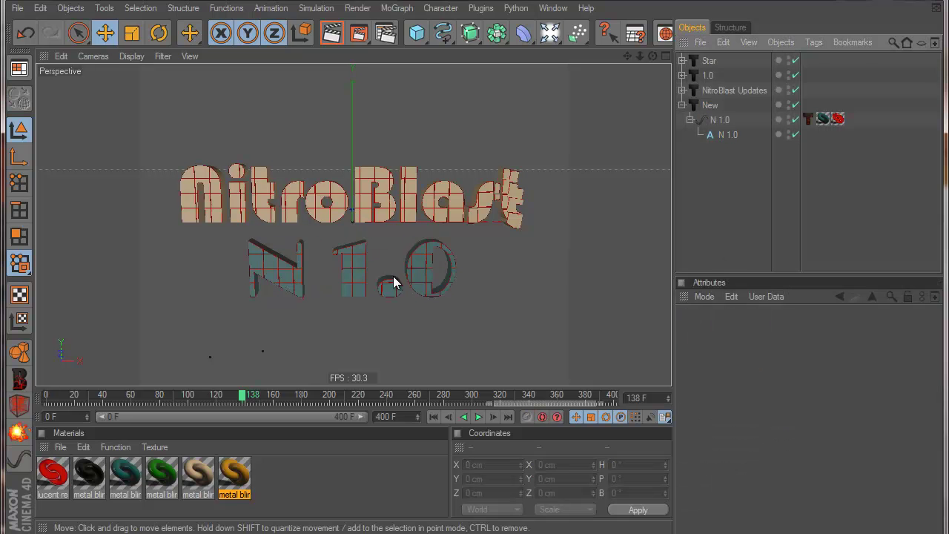
{"action": "left_click_drag", "start_coordinate": [286, 395], "coordinate": [246, 399]}
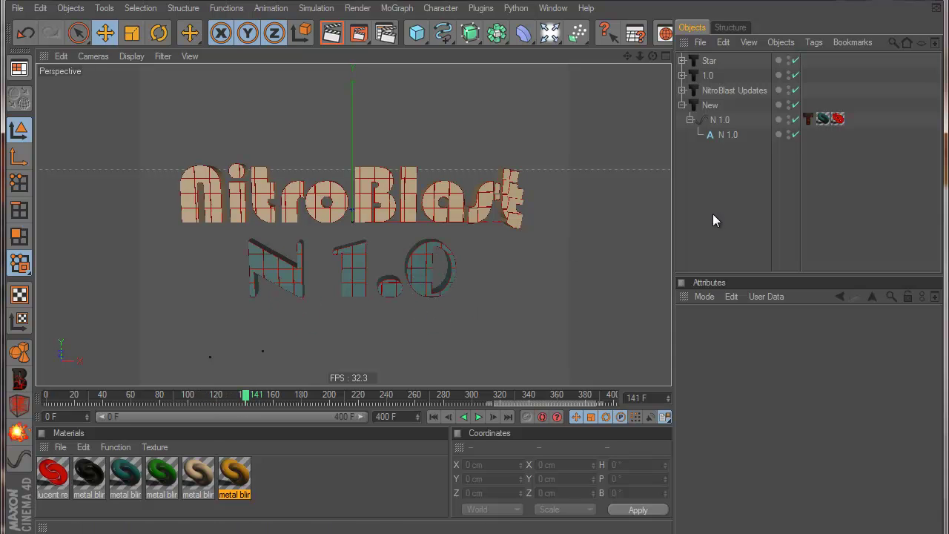
{"action": "key", "text": "ctrl+z"}
{"action": "triple_click", "coordinate": [716, 362]}
{"action": "type", "text": "NEW"}
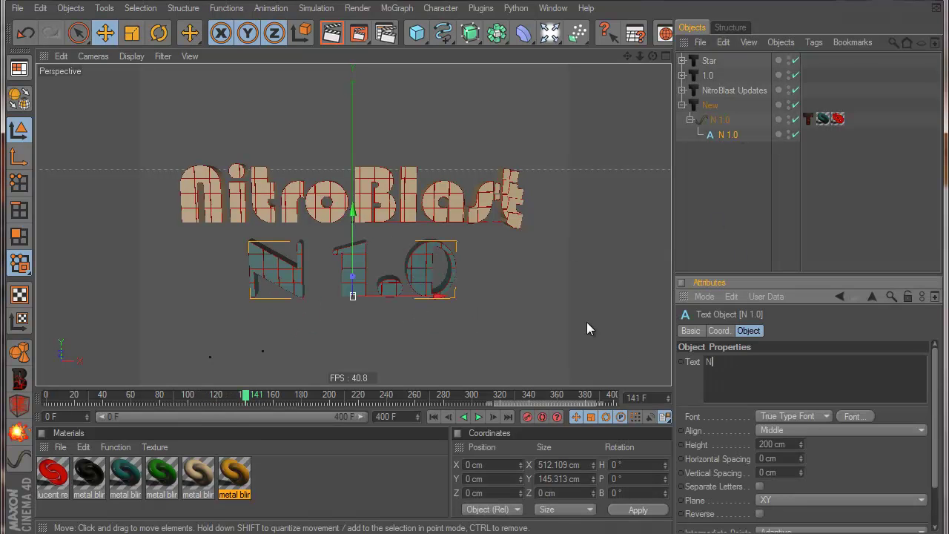
{"action": "left_click", "coordinate": [726, 201]}
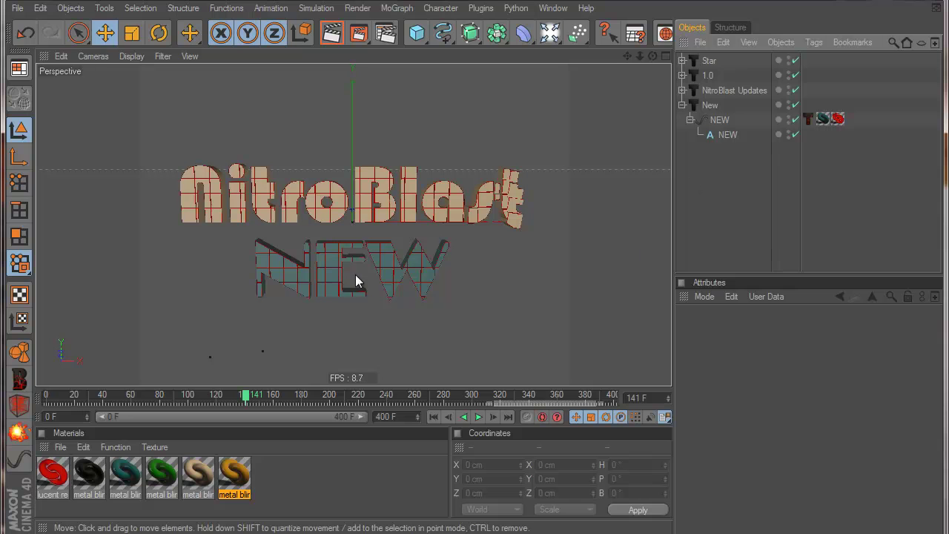
Select the NitroBlast transformation under NitroBlast Updates and preview it to frame 33
{"action": "left_click", "coordinate": [681, 105]}
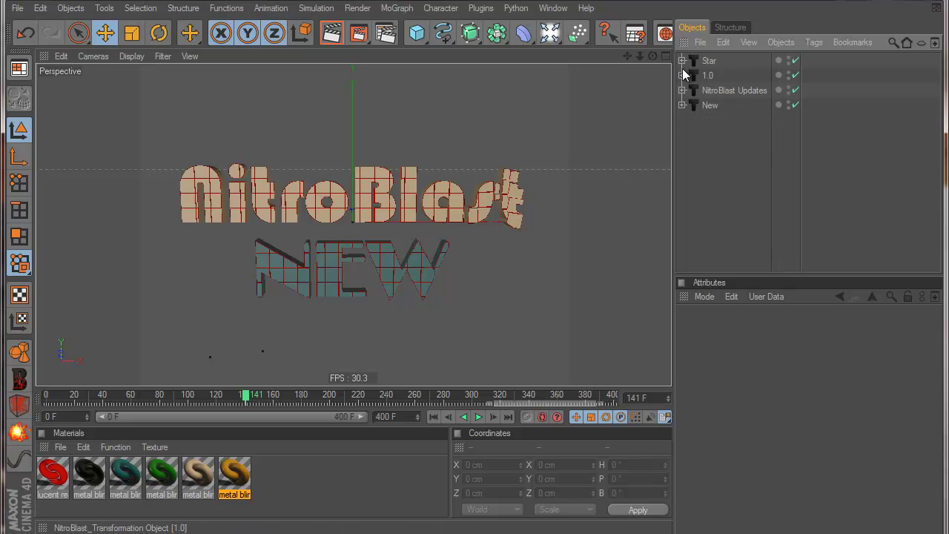
{"action": "left_click", "coordinate": [706, 63]}
{"action": "left_click", "coordinate": [710, 91]}
{"action": "left_click", "coordinate": [682, 90]}
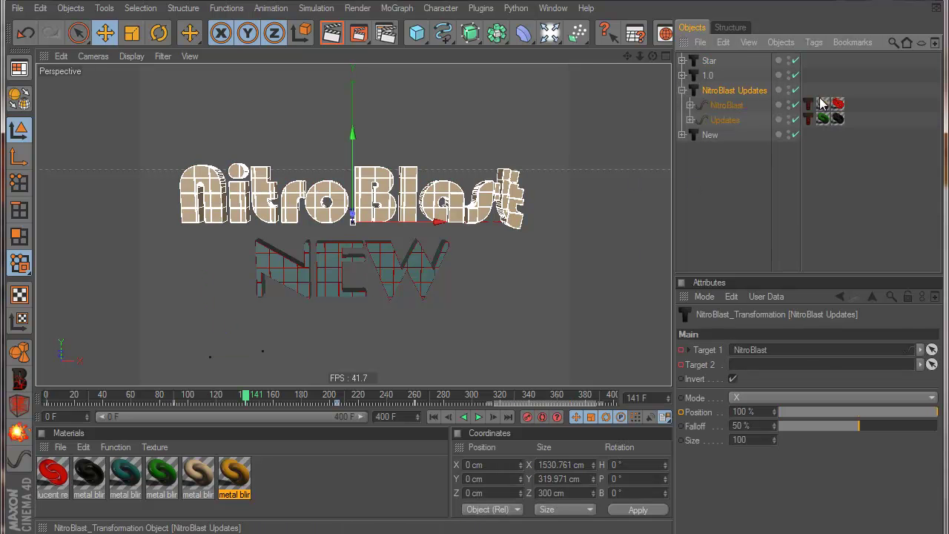
{"action": "left_click", "coordinate": [808, 105]}
{"action": "left_click", "coordinate": [434, 417]}
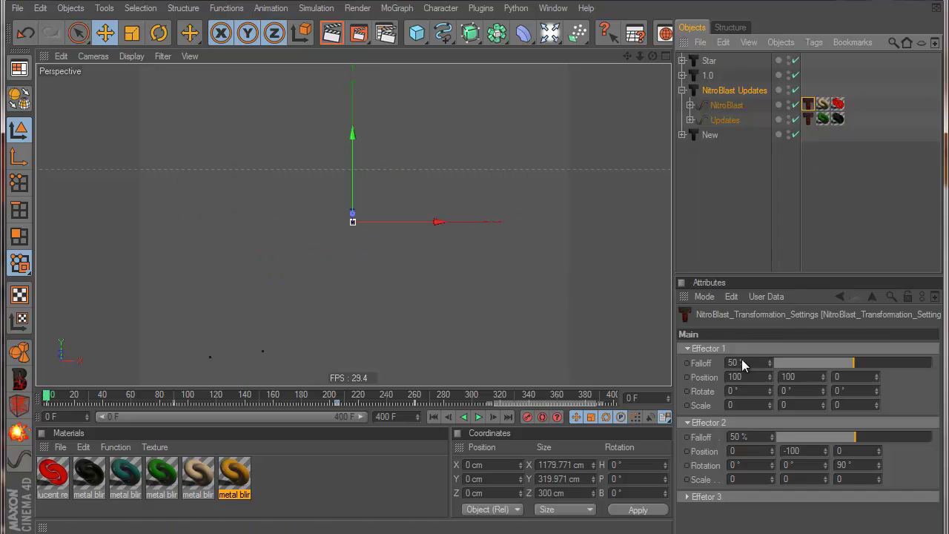
{"action": "left_click", "coordinate": [478, 417]}
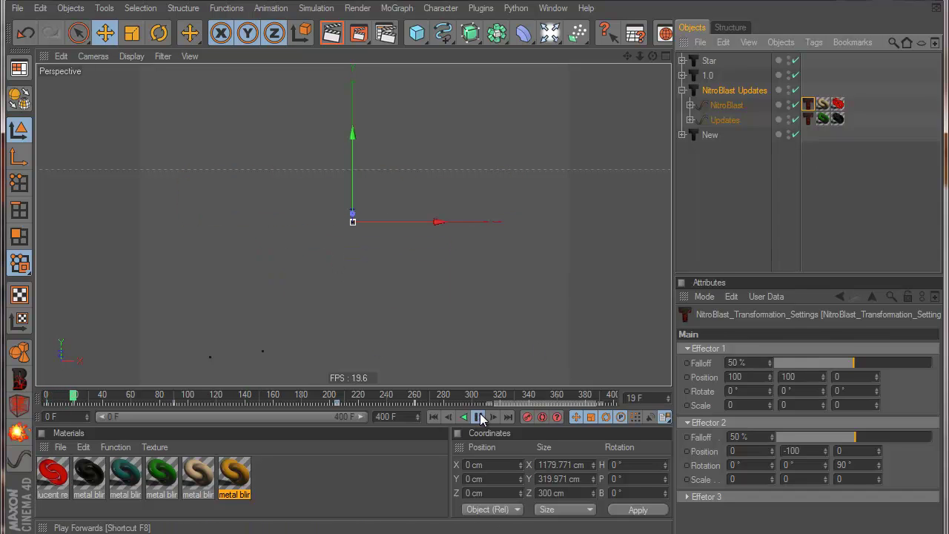
{"action": "left_click", "coordinate": [479, 417]}
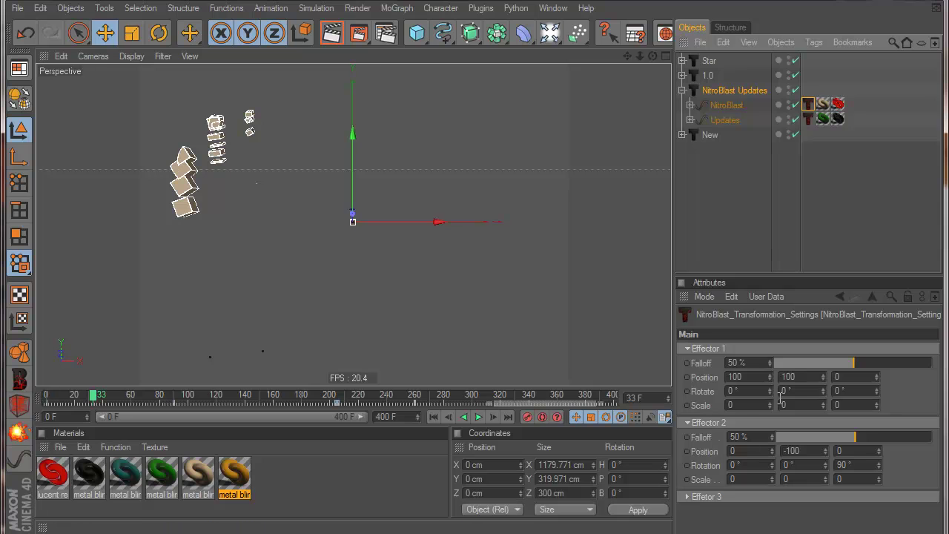
Set Effector 1 position to 0, 0, 1000 and Effector 2 Z to 500, then replay
{"action": "double_click", "coordinate": [763, 379]}
{"action": "type", "text": "0"}
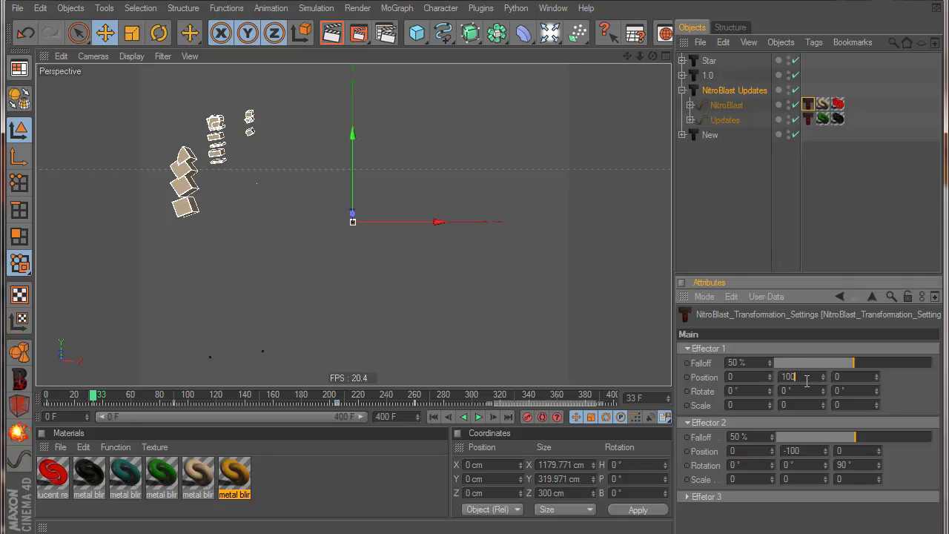
{"action": "double_click", "coordinate": [807, 379]}
{"action": "type", "text": "0"}
{"action": "double_click", "coordinate": [856, 377]}
{"action": "type", "text": "1000"}
{"action": "double_click", "coordinate": [838, 451]}
{"action": "type", "text": "500"}
{"action": "left_click", "coordinate": [433, 417]}
{"action": "left_click", "coordinate": [479, 416]}
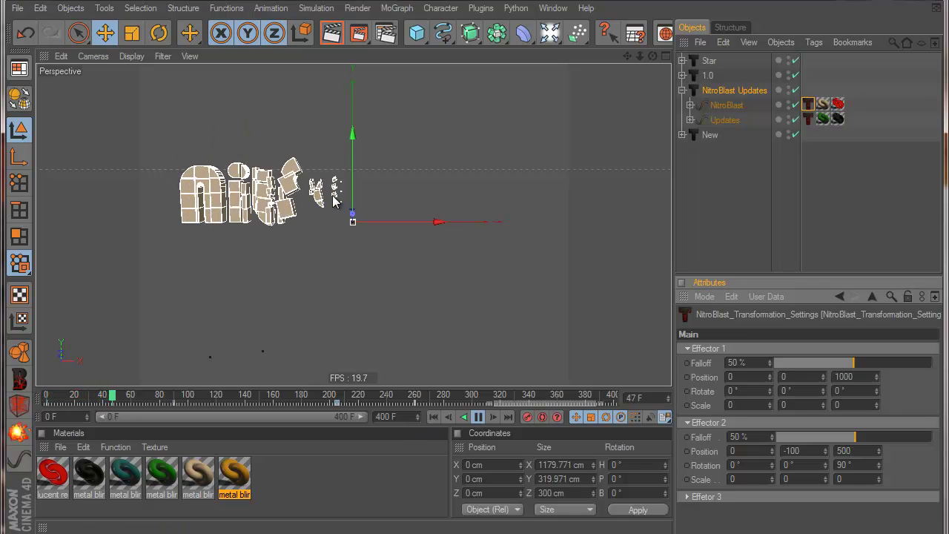
{"action": "left_click", "coordinate": [478, 417]}
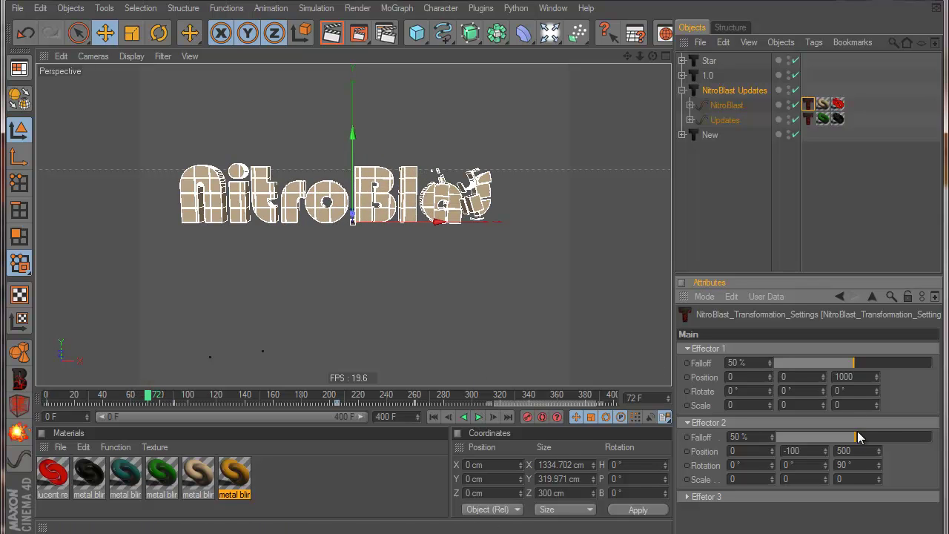
Give Effector 1 a 90° H rotation, X position 600 and 33% falloff
{"action": "left_click_drag", "start_coordinate": [876, 378], "coordinate": [876, 375]}
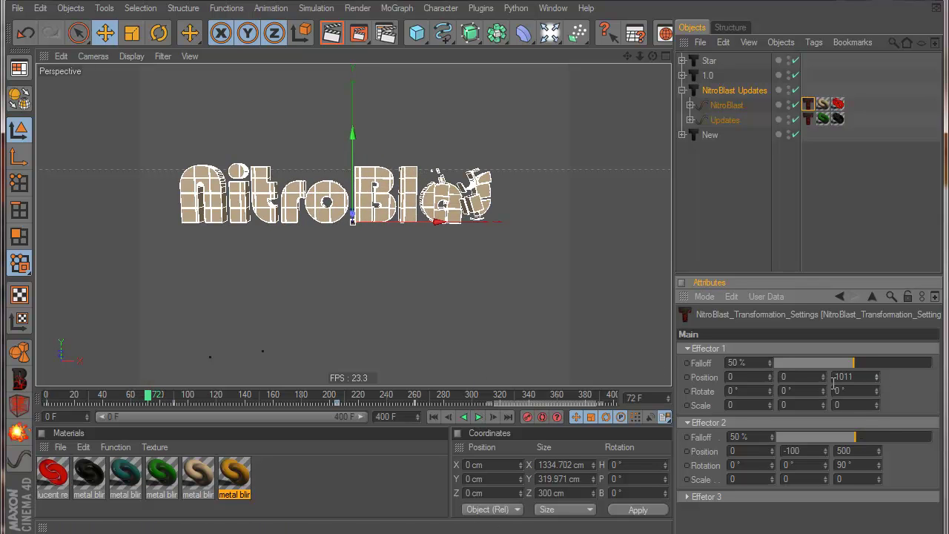
{"action": "left_click", "coordinate": [753, 392]}
{"action": "type", "text": "90"}
{"action": "key", "text": "Tab"}
{"action": "key", "text": "Return"}
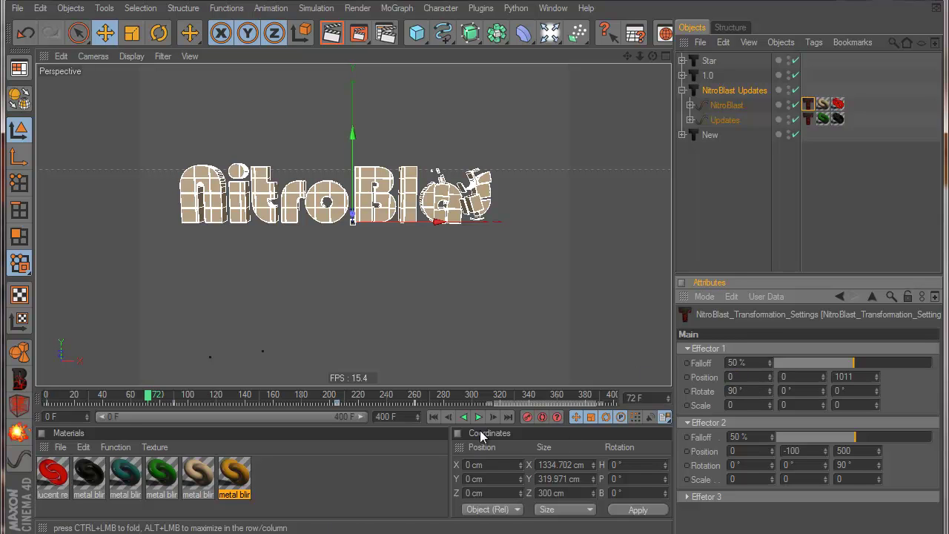
{"action": "left_click", "coordinate": [745, 377]}
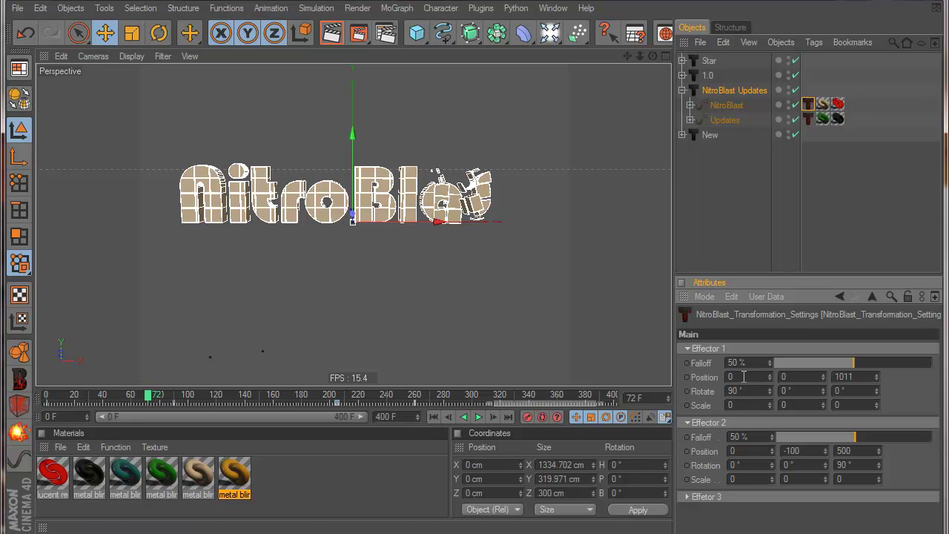
{"action": "type", "text": "600"}
{"action": "left_click_drag", "start_coordinate": [853, 363], "coordinate": [827, 363]}
{"action": "left_click", "coordinate": [434, 417]}
Set the NitroBlast Updates falloff to 53% and size to 257, then replay
{"action": "left_click", "coordinate": [479, 417]}
{"action": "left_click", "coordinate": [779, 217]}
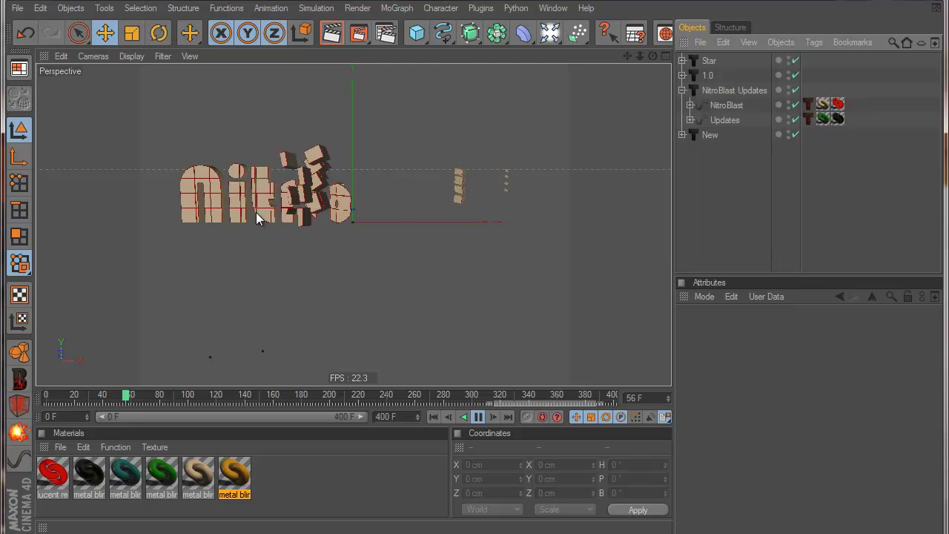
{"action": "left_click", "coordinate": [479, 417]}
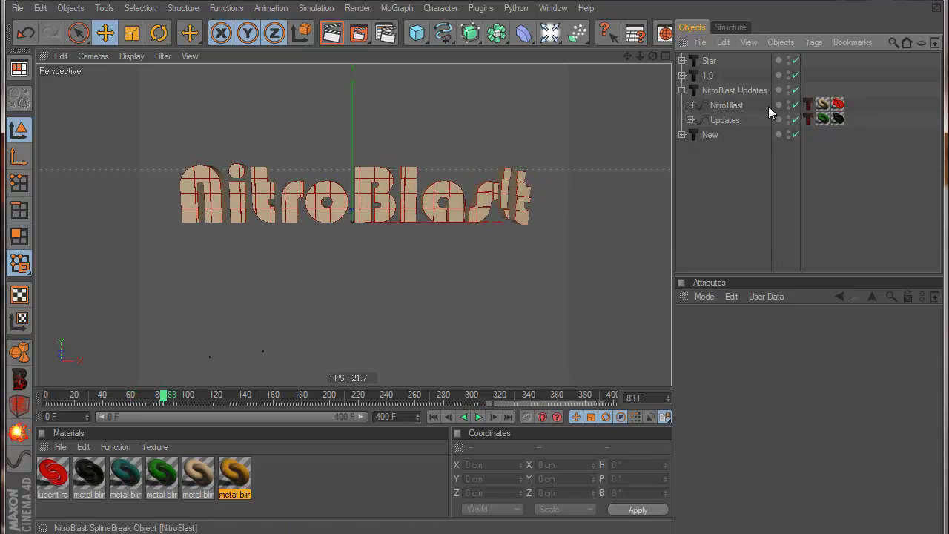
{"action": "left_click", "coordinate": [736, 90]}
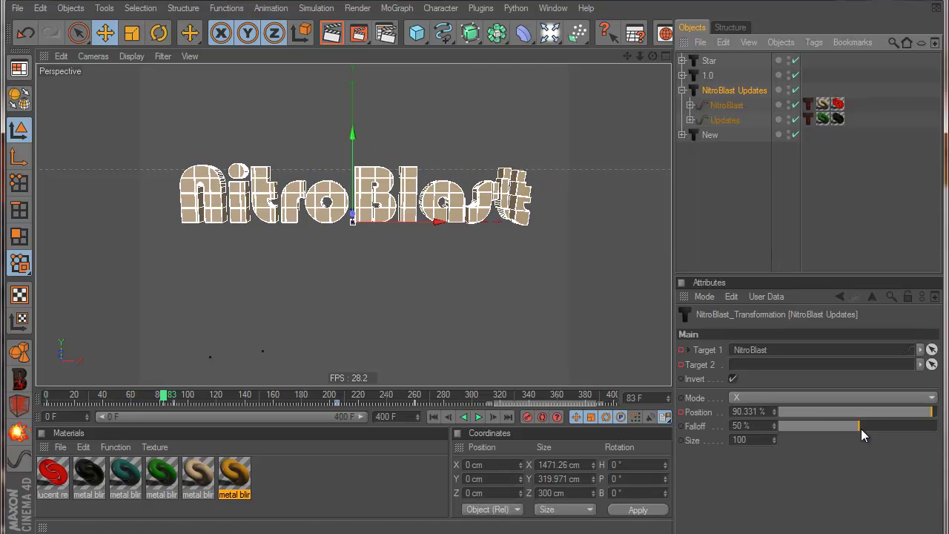
{"action": "left_click_drag", "start_coordinate": [861, 428], "coordinate": [838, 427]}
{"action": "left_click_drag", "start_coordinate": [774, 441], "coordinate": [789, 393]}
{"action": "left_click", "coordinate": [434, 417]}
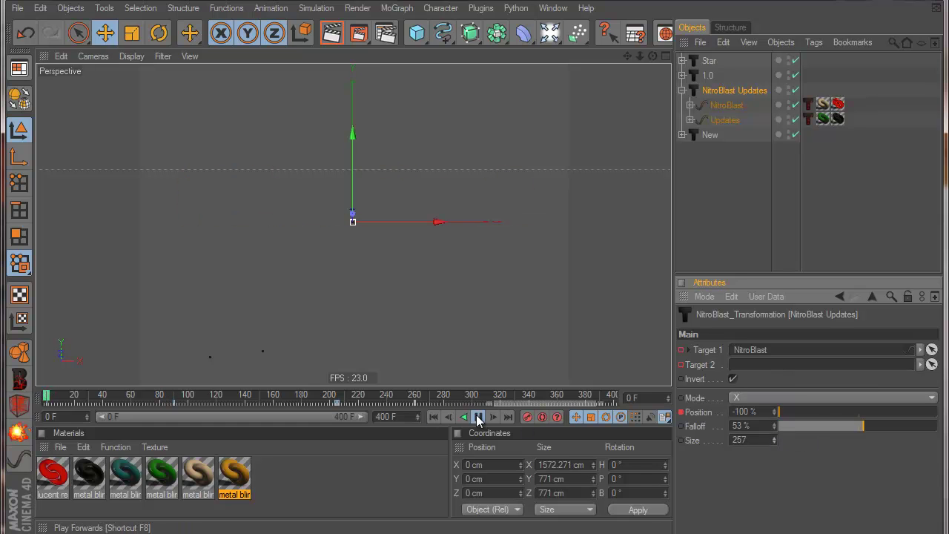
{"action": "left_click", "coordinate": [478, 417]}
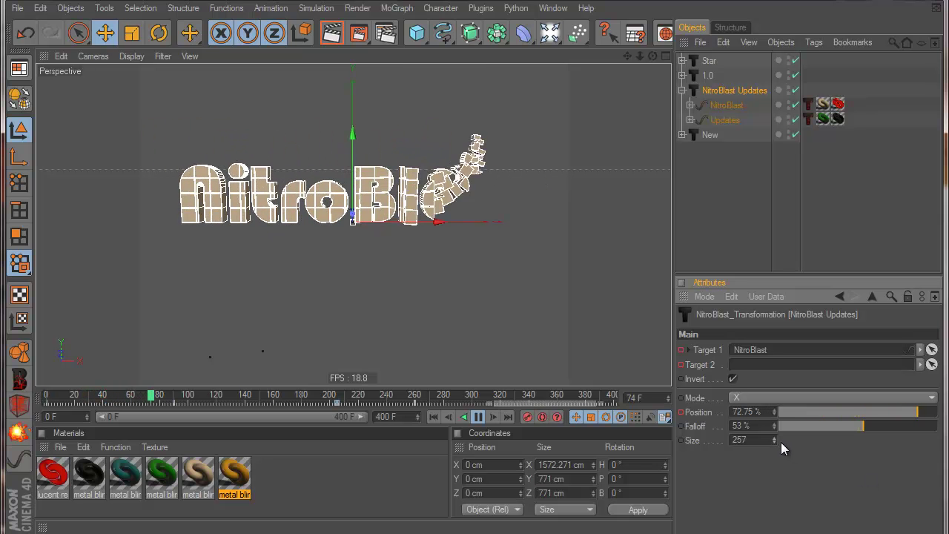
Try a size of 406 in playback, then settle the size at 200
{"action": "left_click_drag", "start_coordinate": [781, 442], "coordinate": [780, 400]}
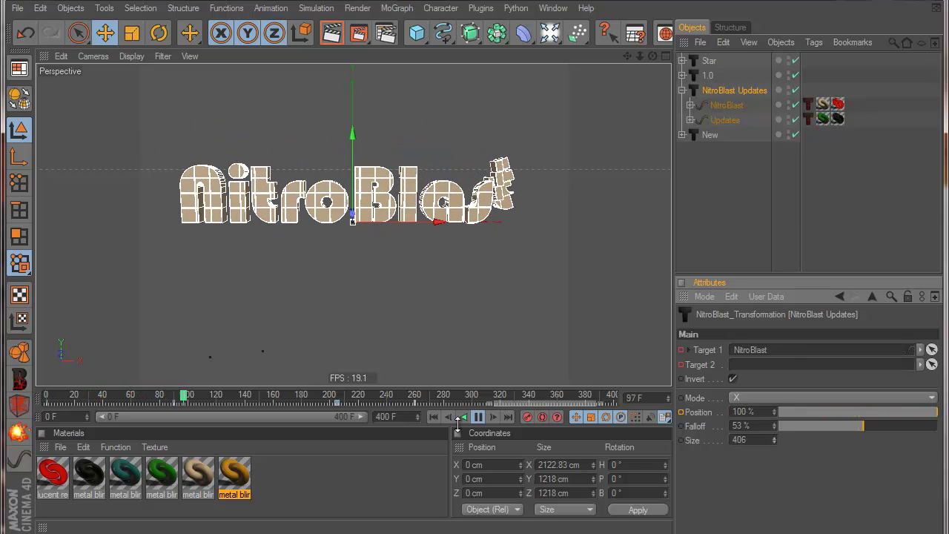
{"action": "left_click", "coordinate": [434, 416]}
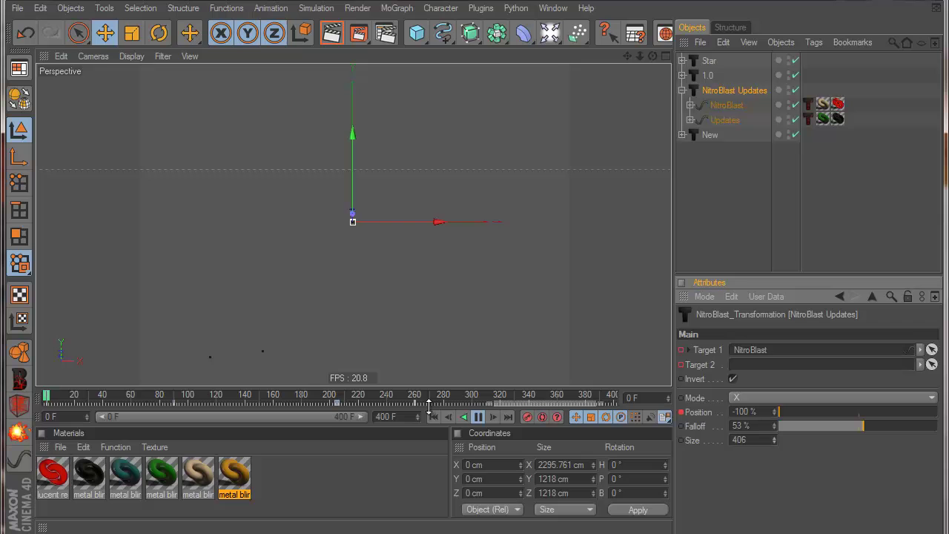
{"action": "left_click", "coordinate": [479, 417]}
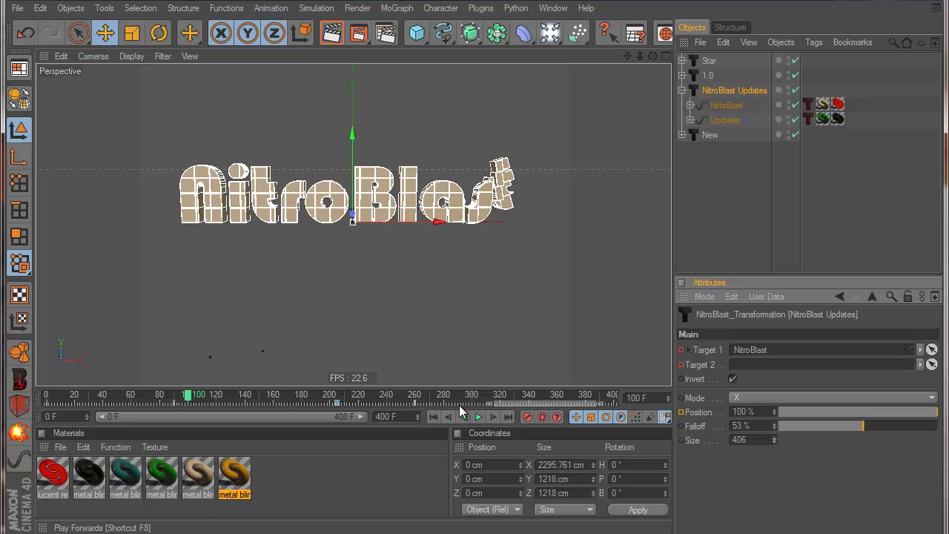
{"action": "left_click", "coordinate": [740, 440]}
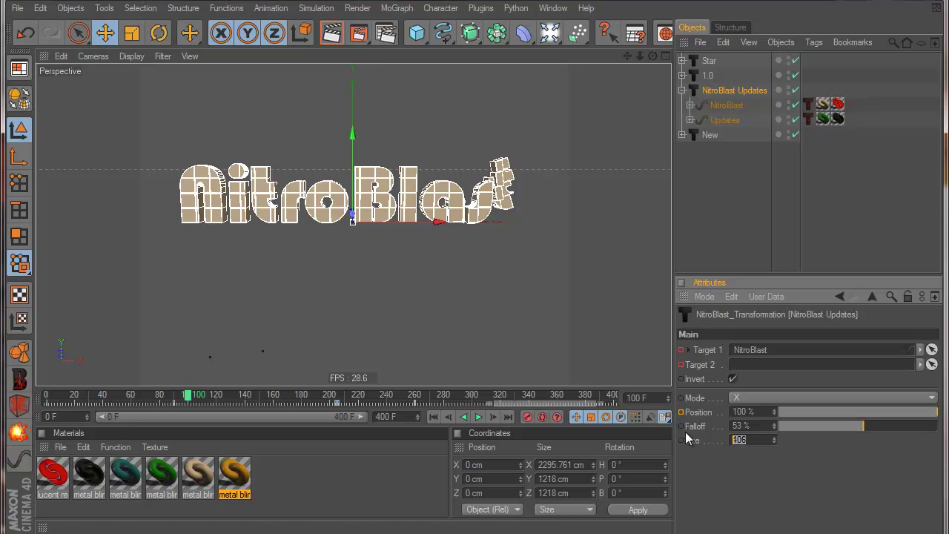
{"action": "type", "text": "00"}
{"action": "key", "text": "Return"}
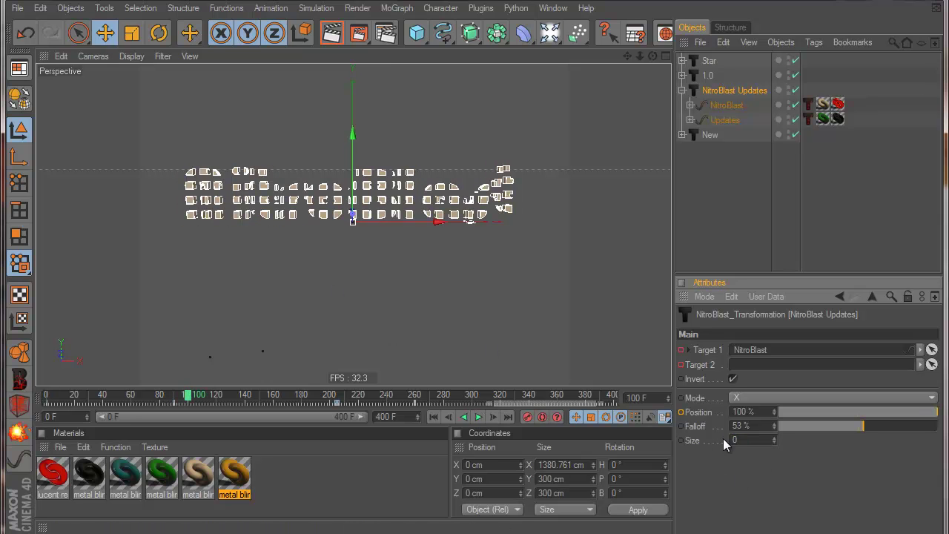
{"action": "type", "text": "200"}
{"action": "key", "text": "Return"}
Switch the transformation mode to Y and preview the blast
{"action": "left_click", "coordinate": [731, 398]}
{"action": "left_click", "coordinate": [733, 426]}
{"action": "left_click", "coordinate": [464, 418]}
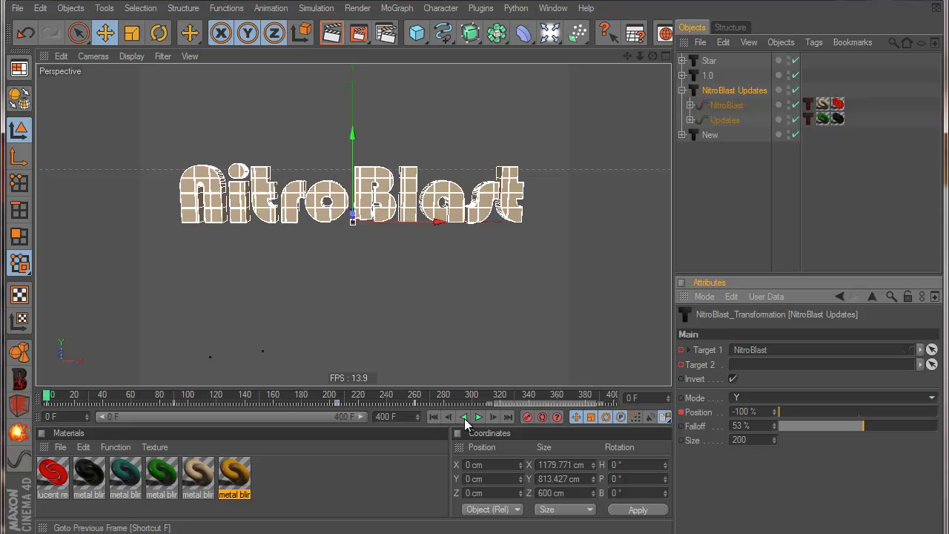
{"action": "left_click", "coordinate": [478, 417]}
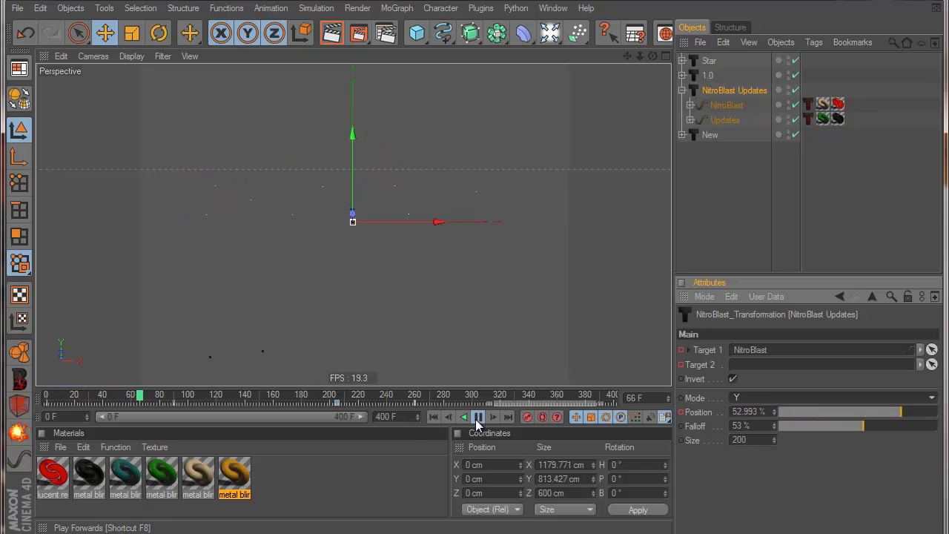
{"action": "left_click", "coordinate": [478, 418]}
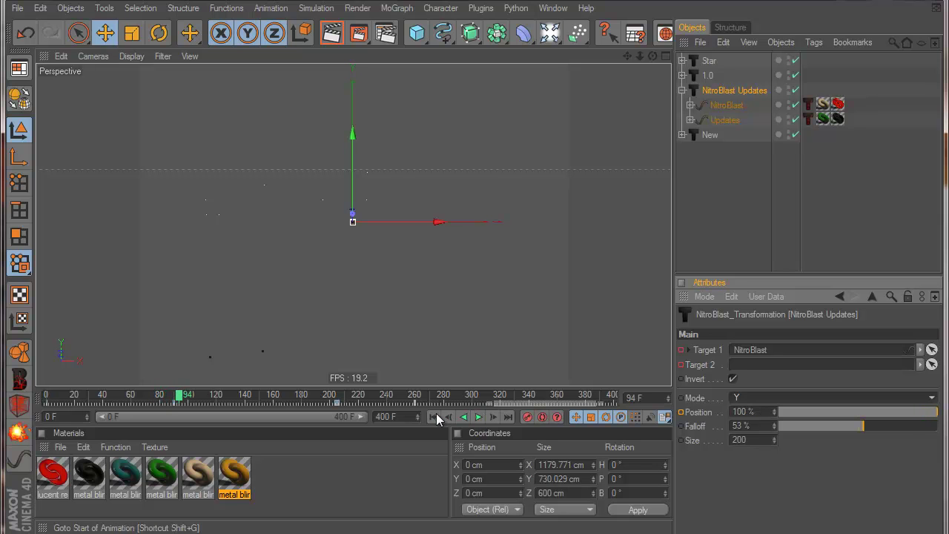
{"action": "left_click", "coordinate": [434, 417]}
Change the mode to Z, rewind to frame 0 and deselect the object
{"action": "left_click", "coordinate": [732, 399]}
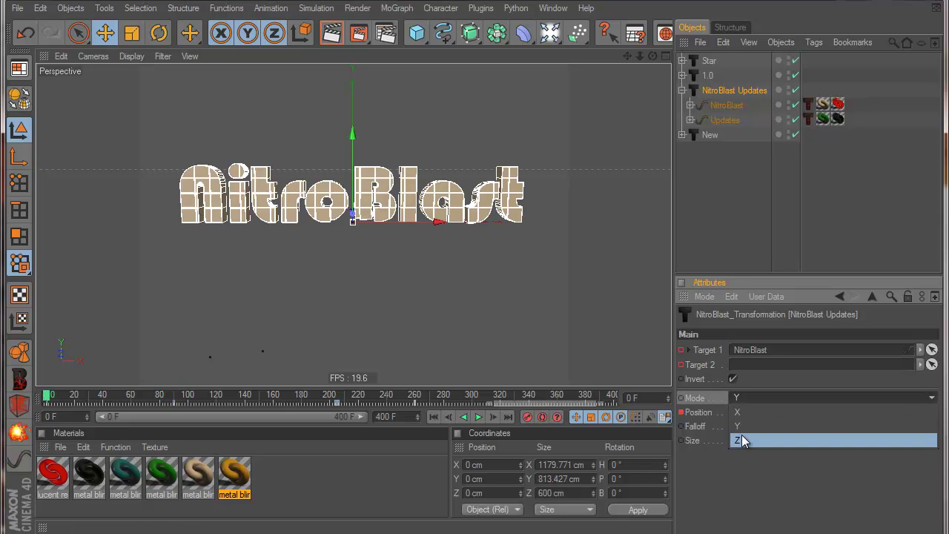
{"action": "left_click", "coordinate": [734, 438]}
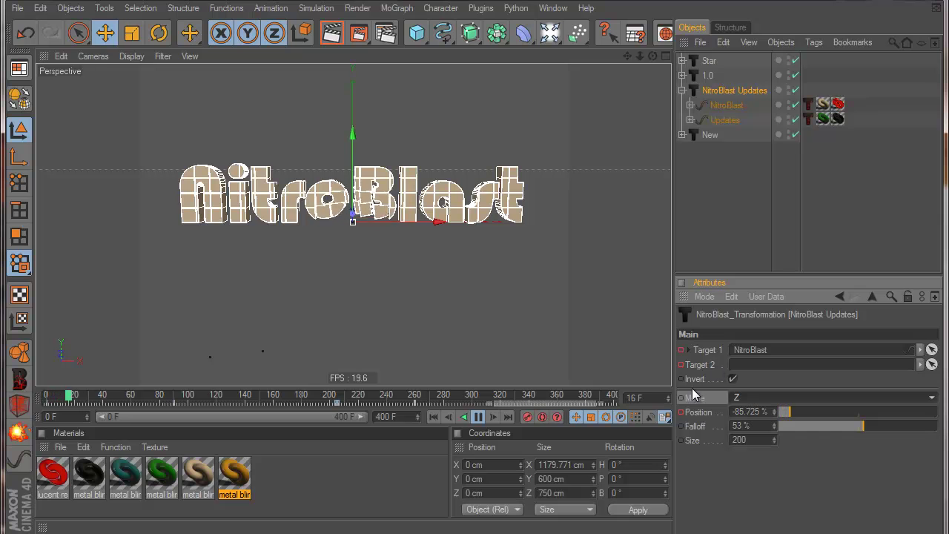
{"action": "left_click", "coordinate": [479, 417]}
{"action": "left_click", "coordinate": [434, 416]}
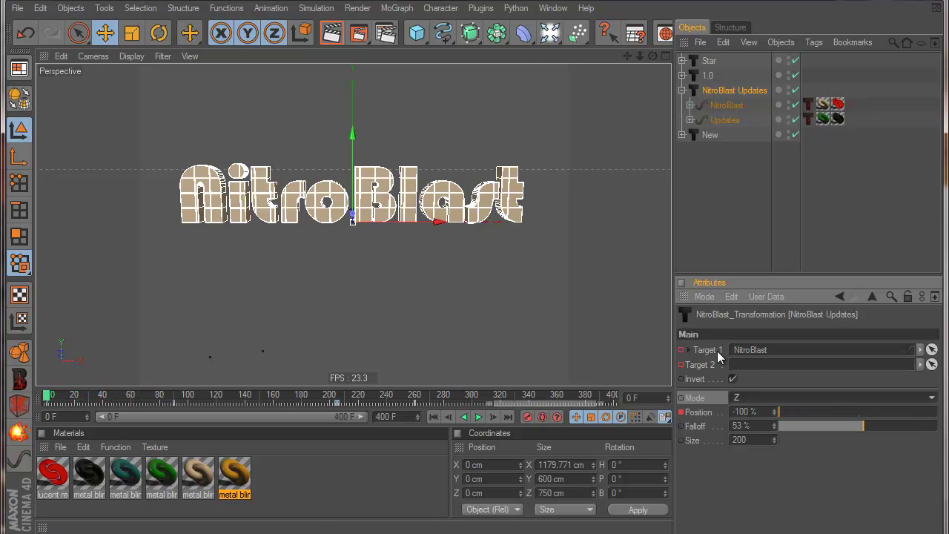
{"action": "left_click", "coordinate": [778, 208]}
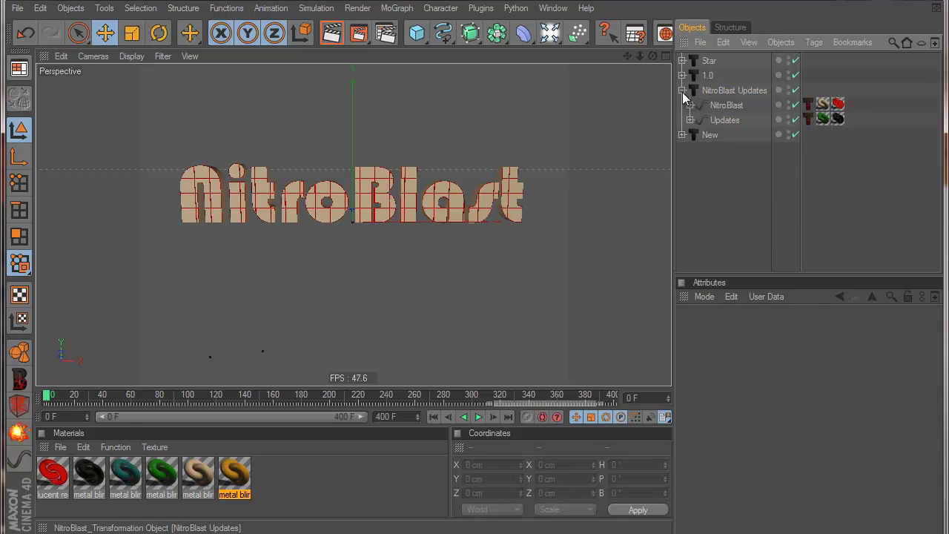
Collapse NitroBlast Updates, raise it to about Y 186.5 cm, and play the 1.0 animation
{"action": "left_click", "coordinate": [683, 91]}
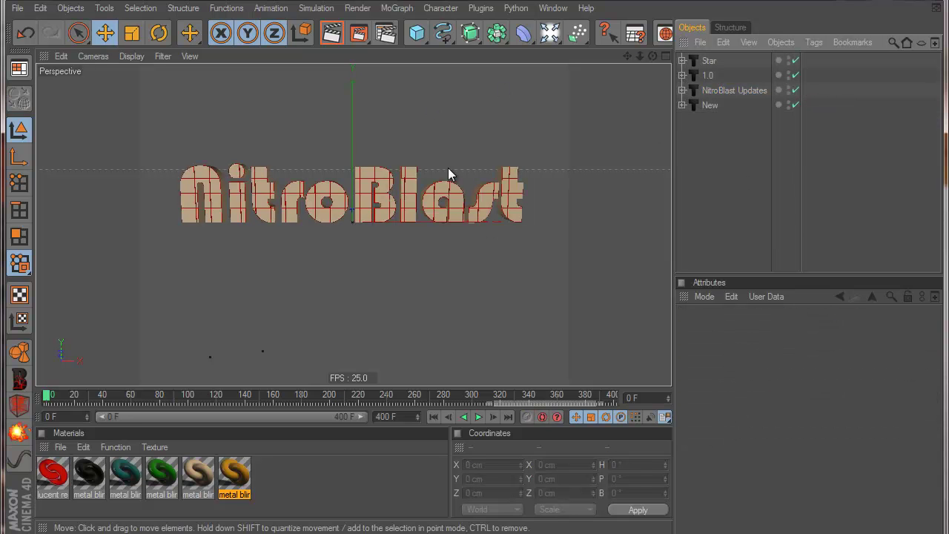
{"action": "left_click", "coordinate": [730, 90]}
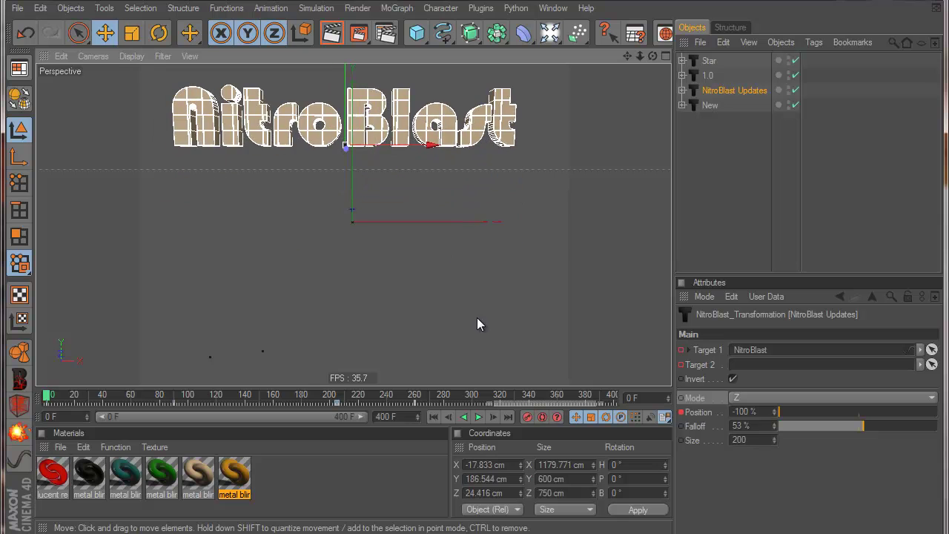
{"action": "left_click", "coordinate": [710, 106]}
{"action": "left_click", "coordinate": [479, 417]}
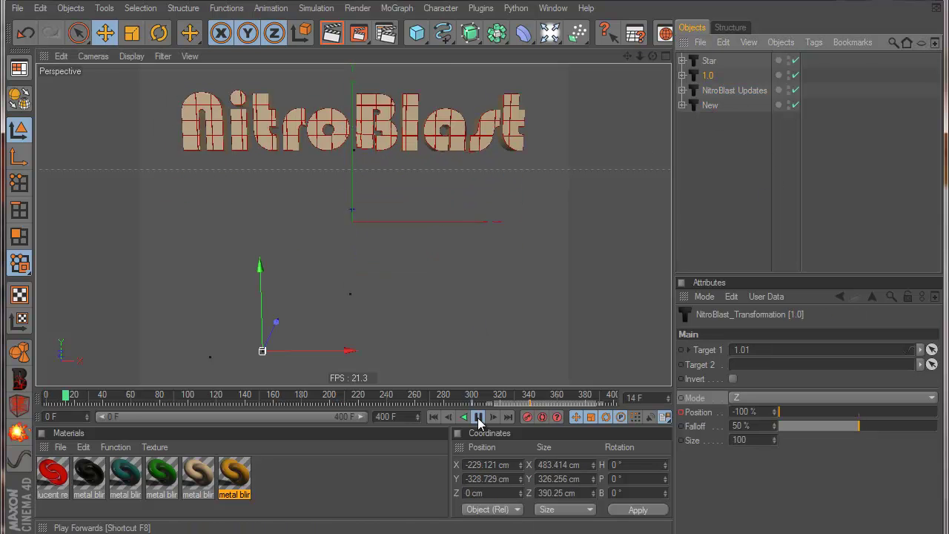